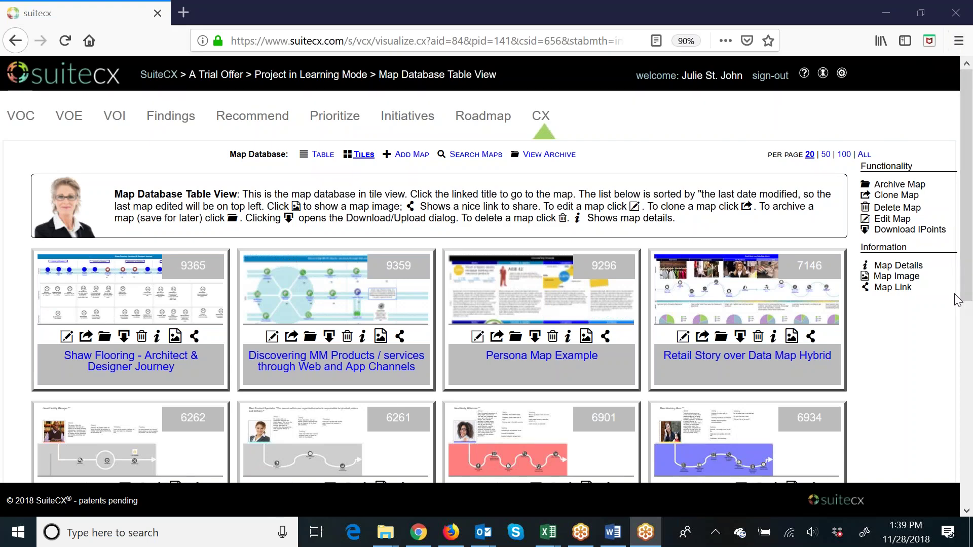
Scroll through the Map Database tiles to locate Retail Story over Data Map Hybrid
scroll(957, 299, down, 3)
scroll(954, 293, down, 4)
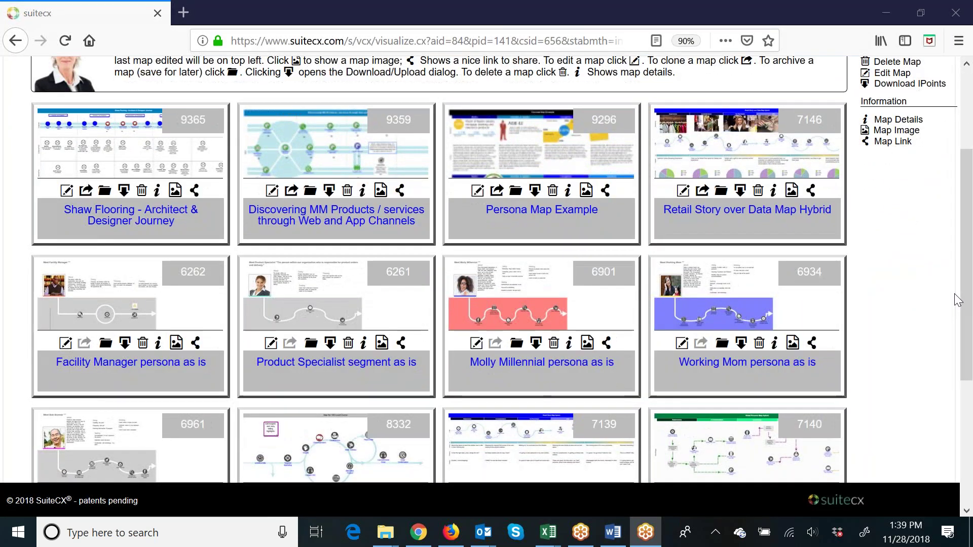
scroll(955, 293, down, 8)
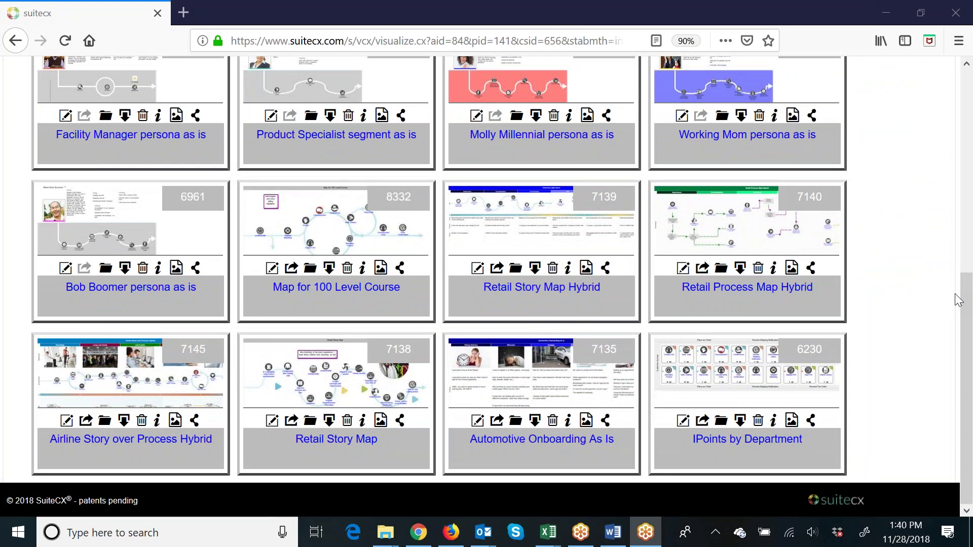
scroll(957, 300, up, 12)
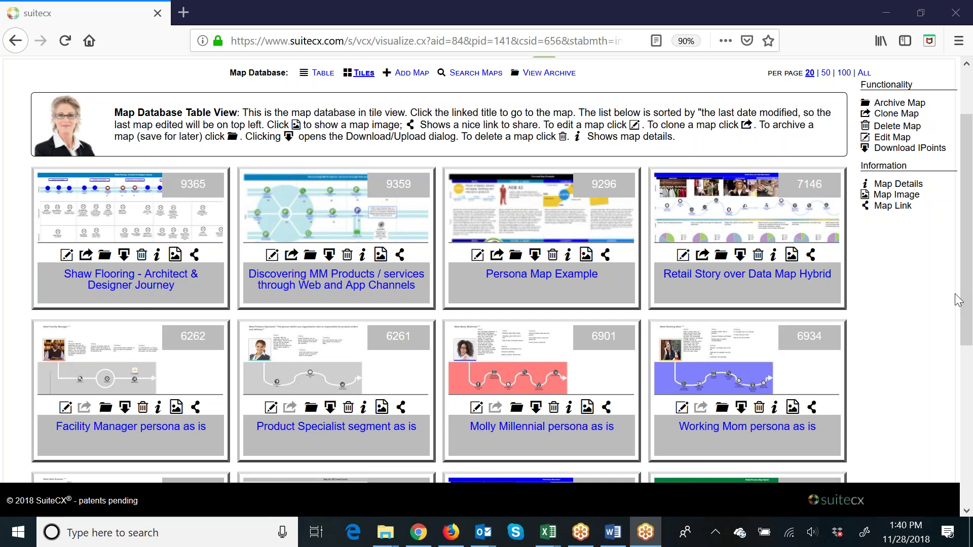
Open the Retail Story over Data Map Hybrid map and look over its lanes
click(705, 276)
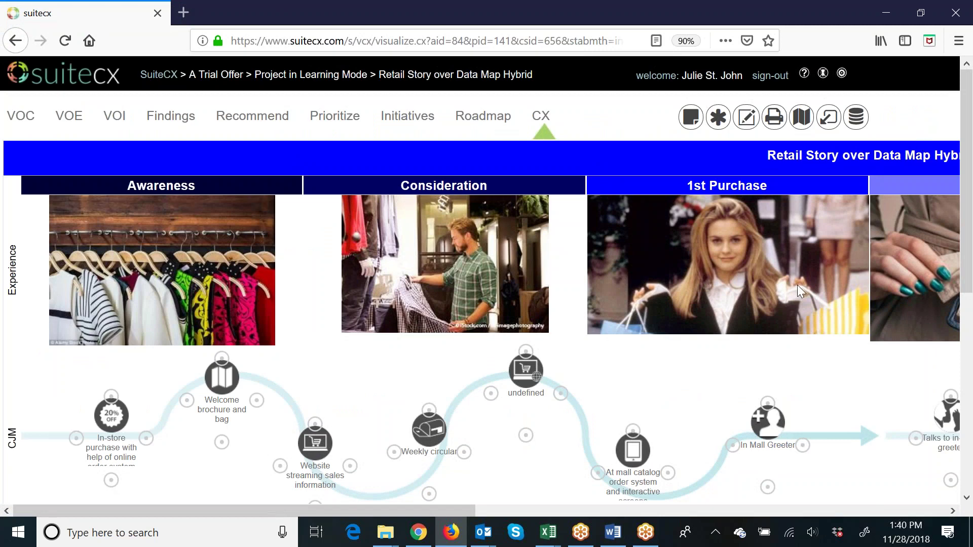
scroll(738, 340, down, 7)
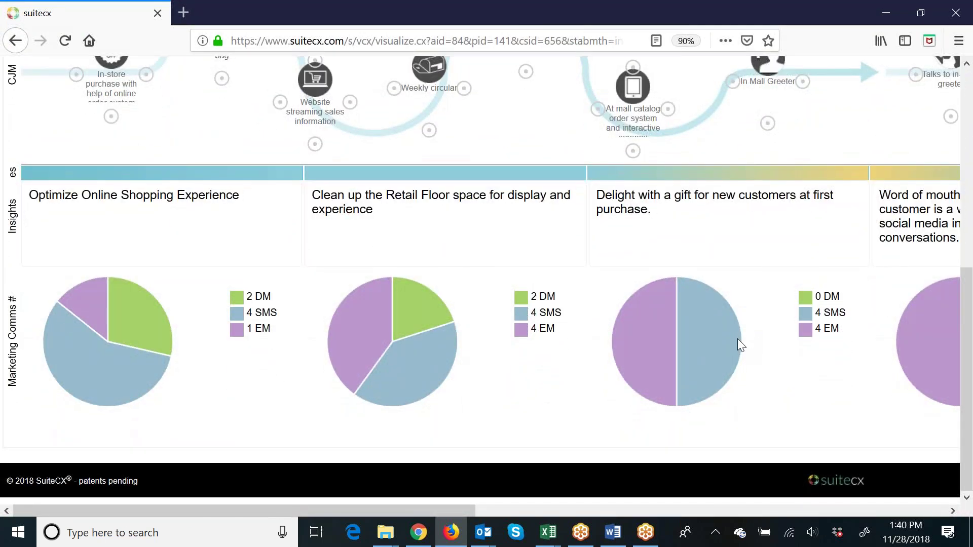
drag(450, 509, 245, 406)
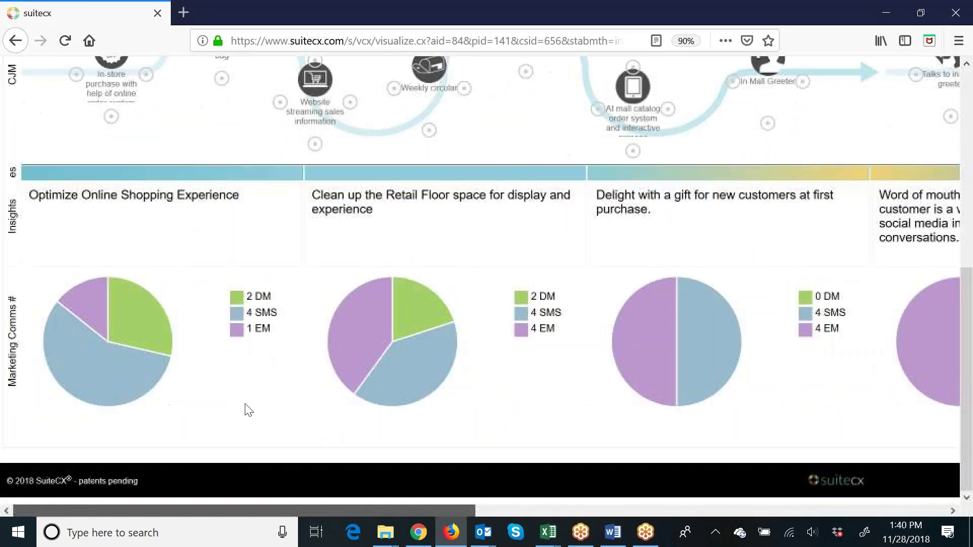
scroll(487, 279, up, 7)
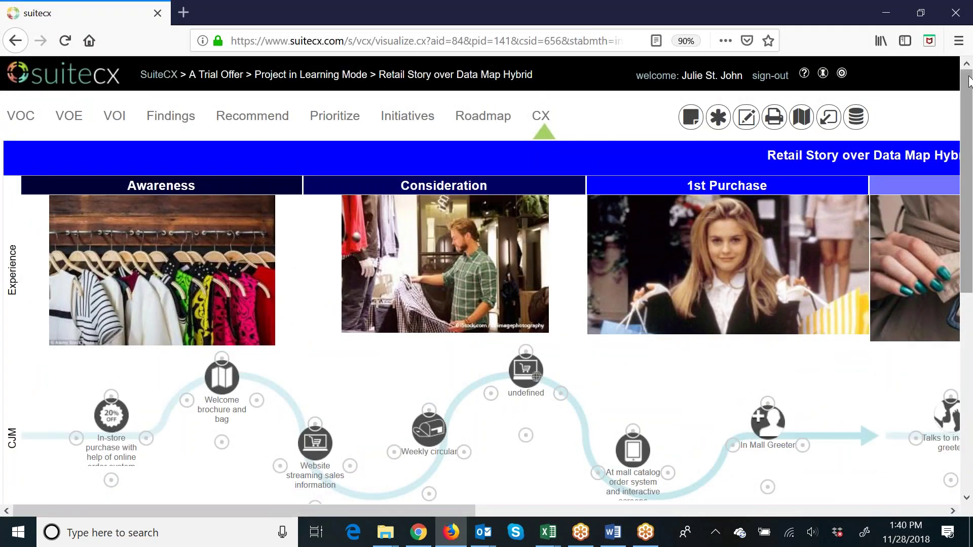
Open map 7146's Edit Map settings and its Download/Upload options
click(745, 120)
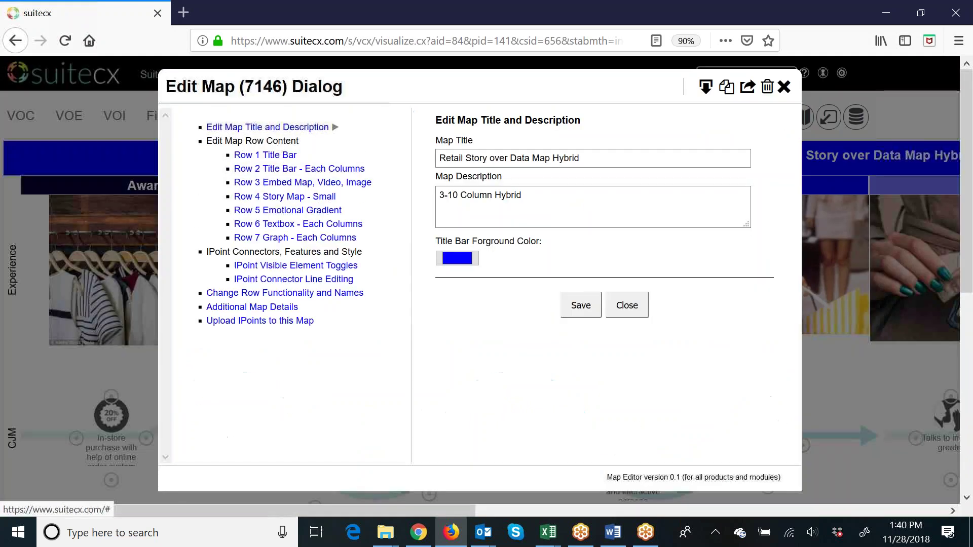
click(225, 325)
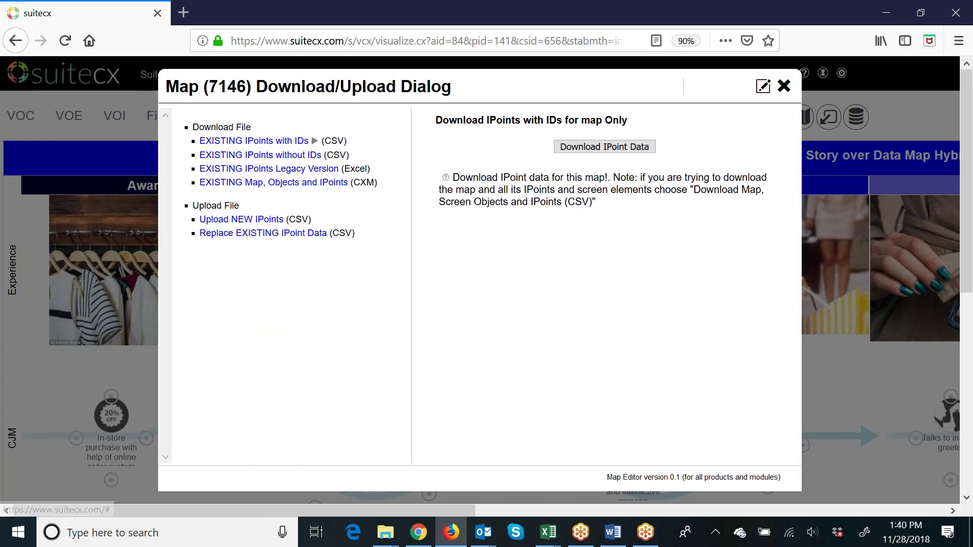
Download the EXISTING Map, Objects and IPoints (CXM) export and save it as DIPointsCo.cxm
click(272, 188)
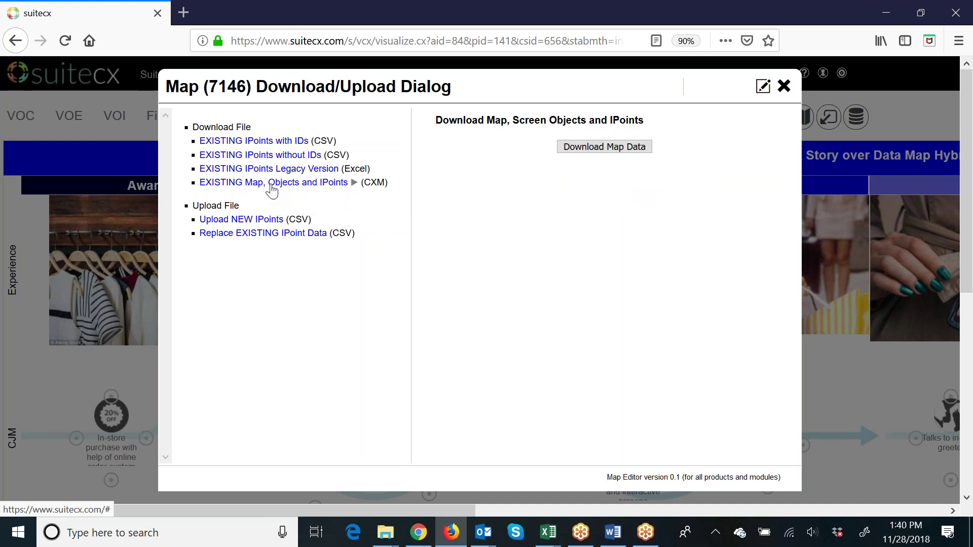
click(607, 148)
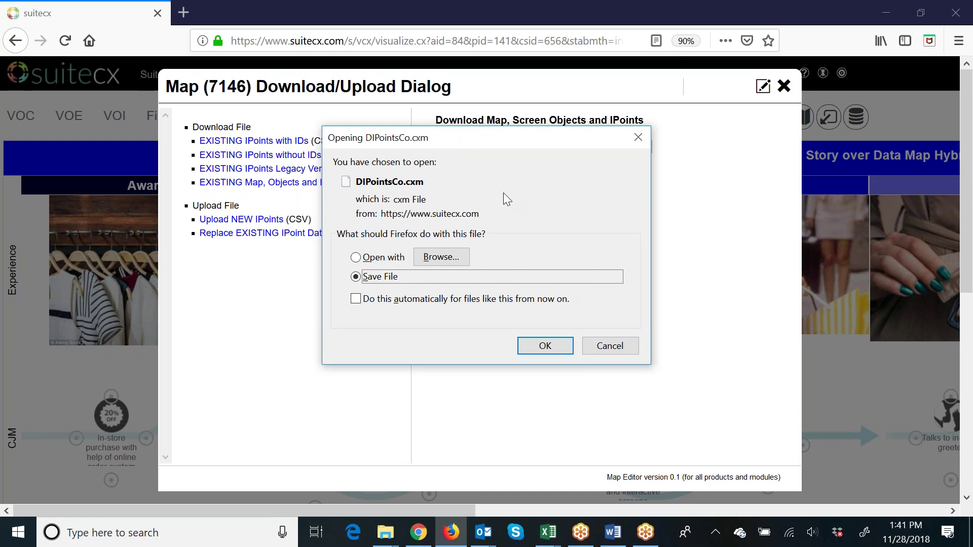
click(542, 345)
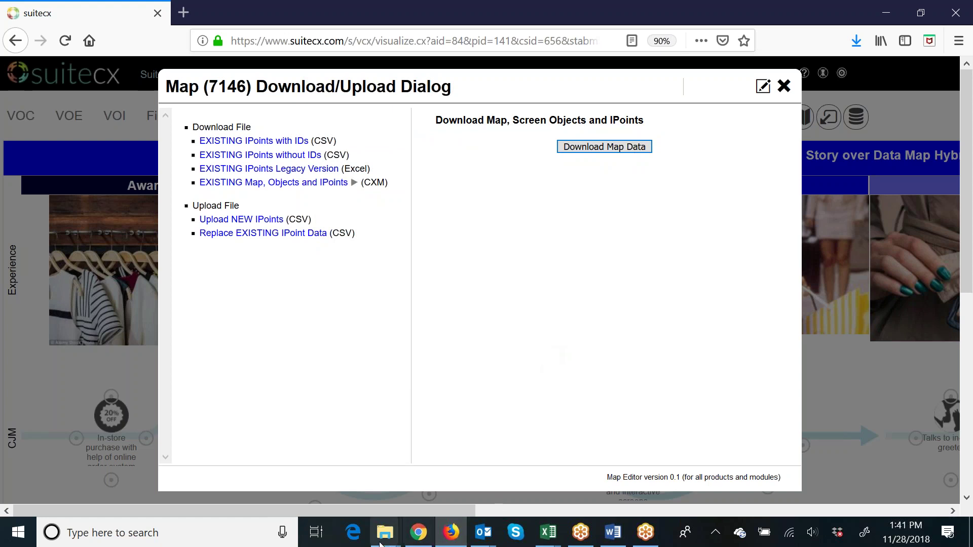
Find DIPointsCo(6).cxm in Downloads by sorting newest first, and select it
mouse_move(387, 542)
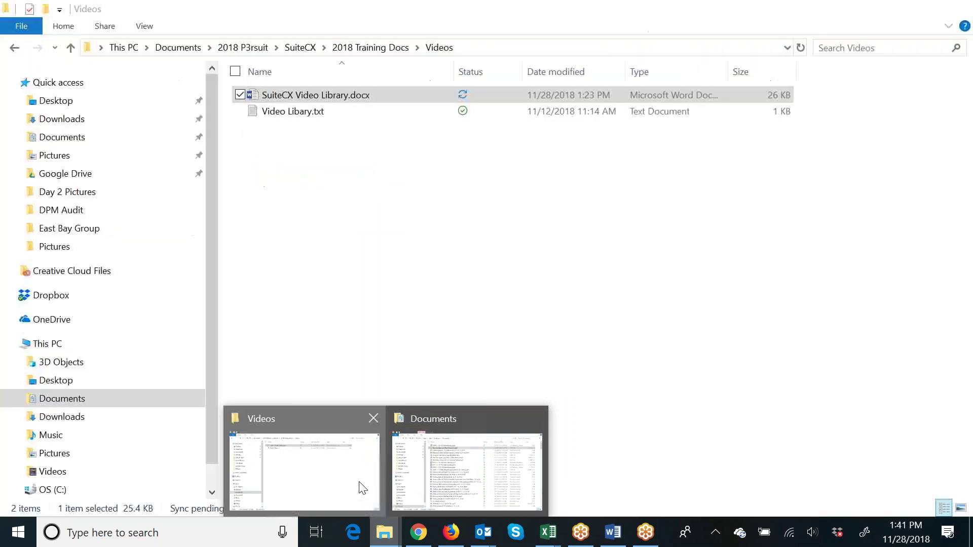
click(365, 485)
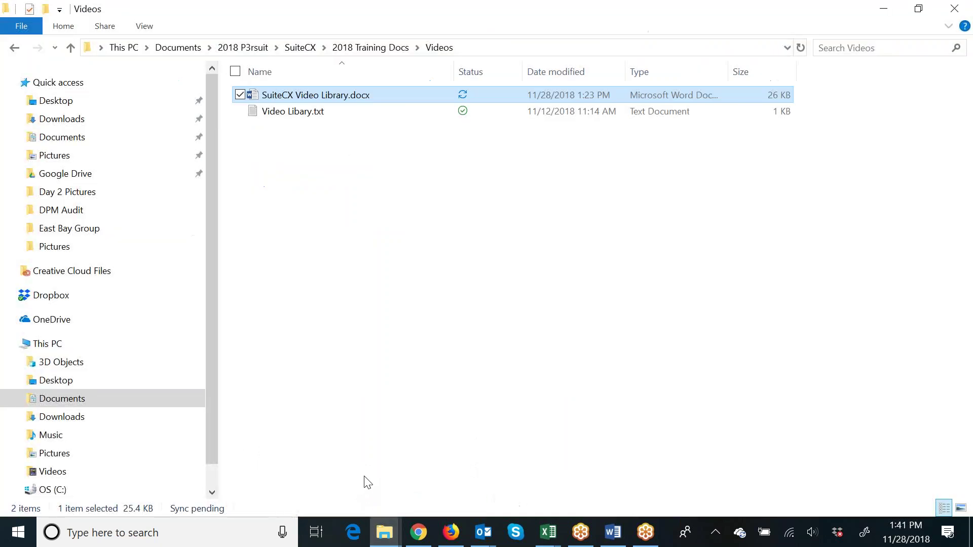
click(81, 120)
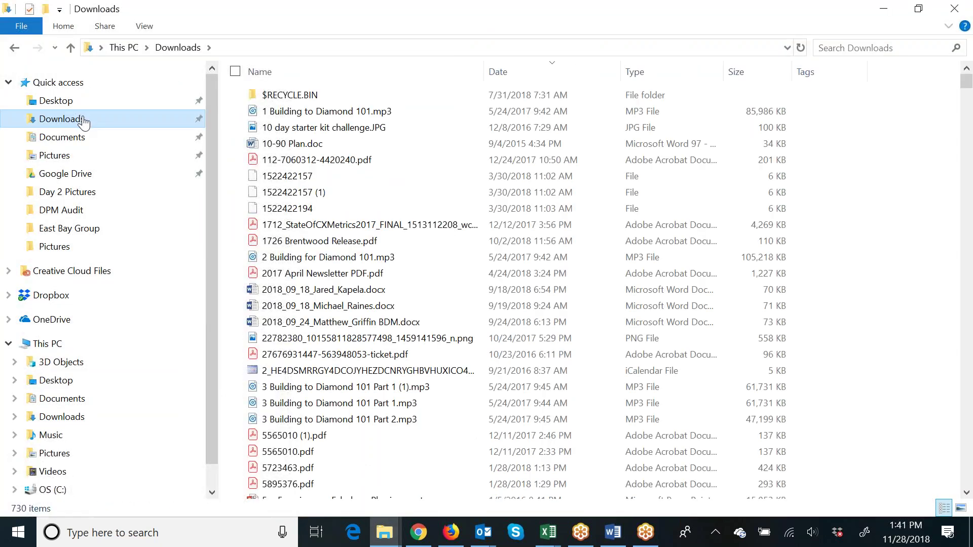
click(507, 80)
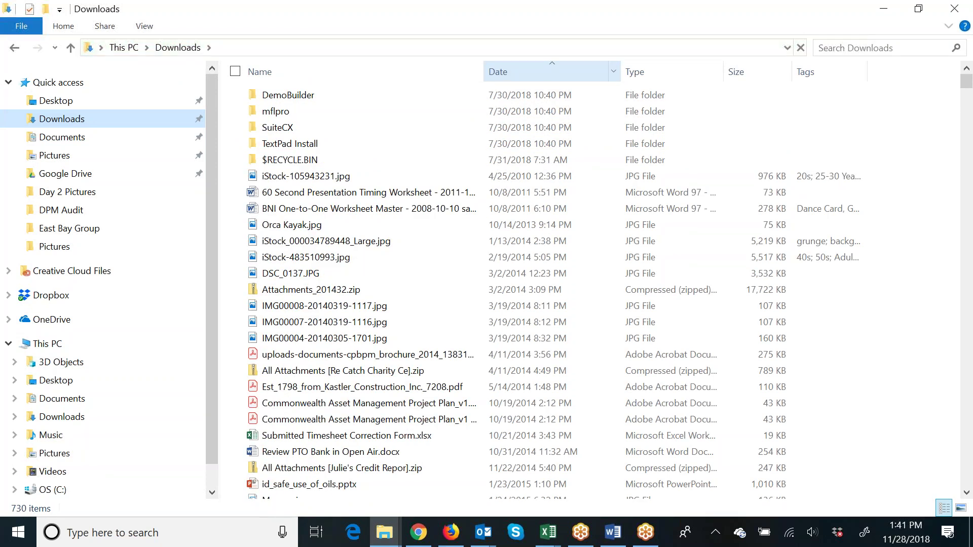
click(507, 80)
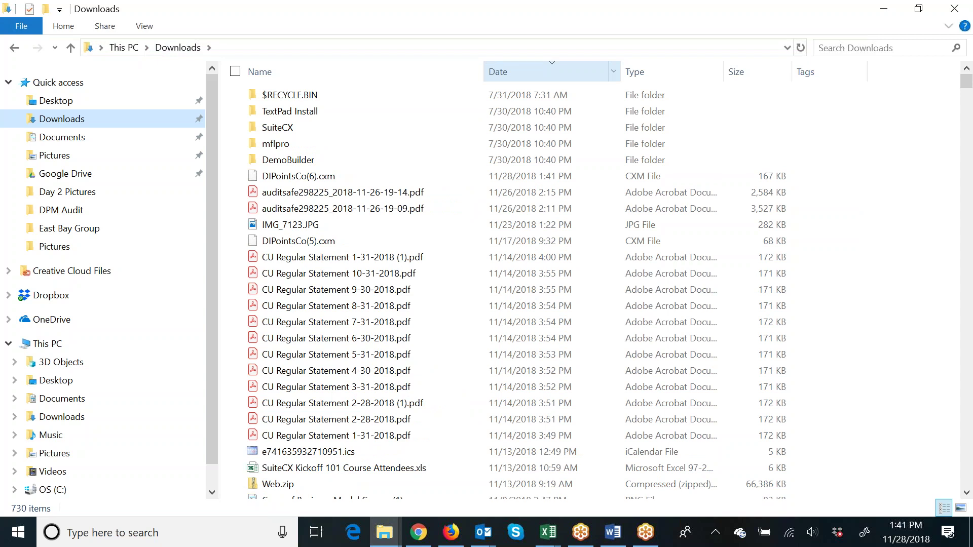
click(352, 179)
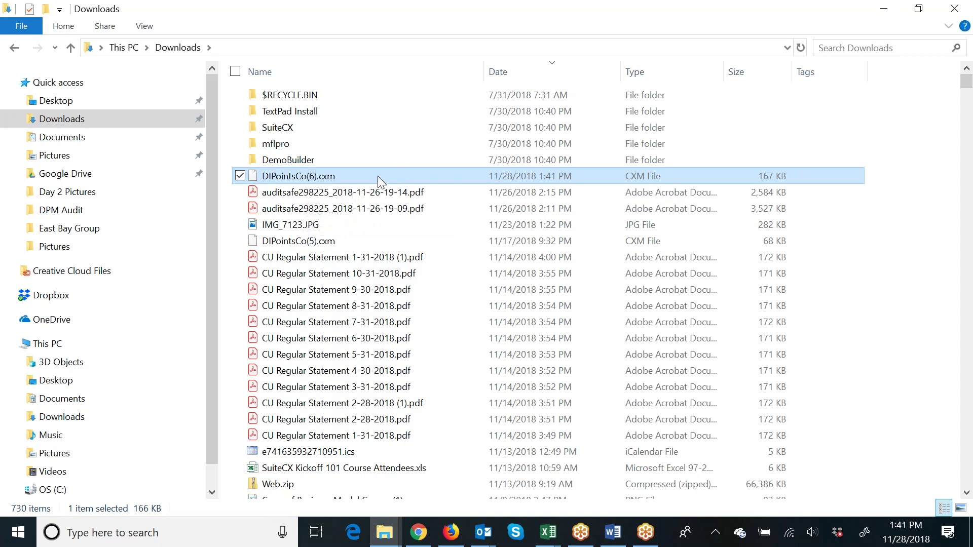
Paste DIPointsCo(6).cxm into Documents > 2018 P3rsuit > SuiteCX > 2018 Training Docs
click(129, 137)
scroll(356, 296, down, 1)
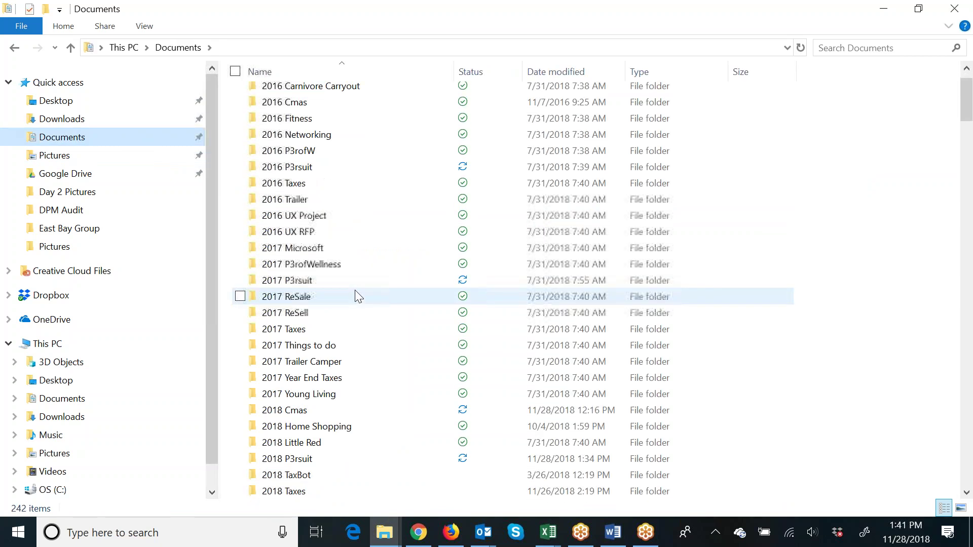
scroll(355, 291, down, 3)
click(344, 315)
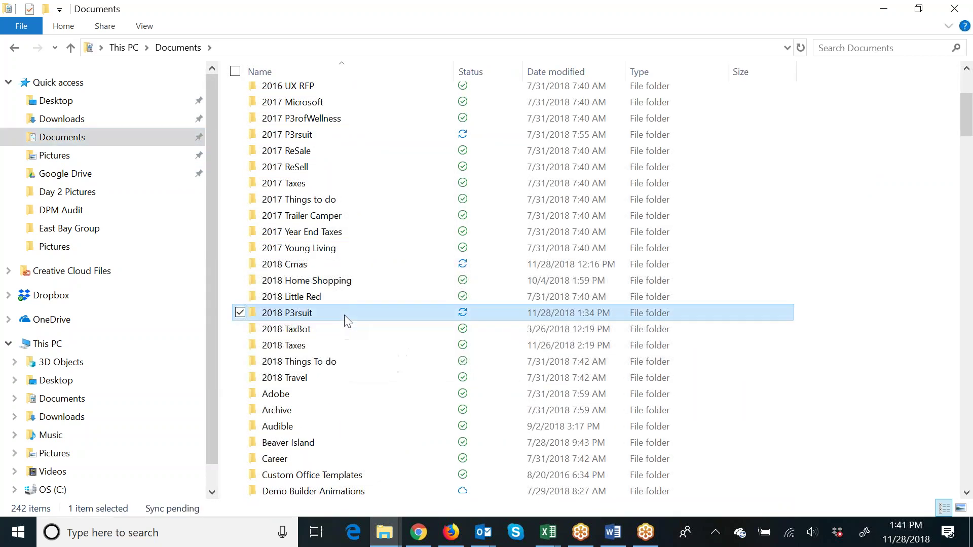
double_click(345, 314)
double_click(308, 213)
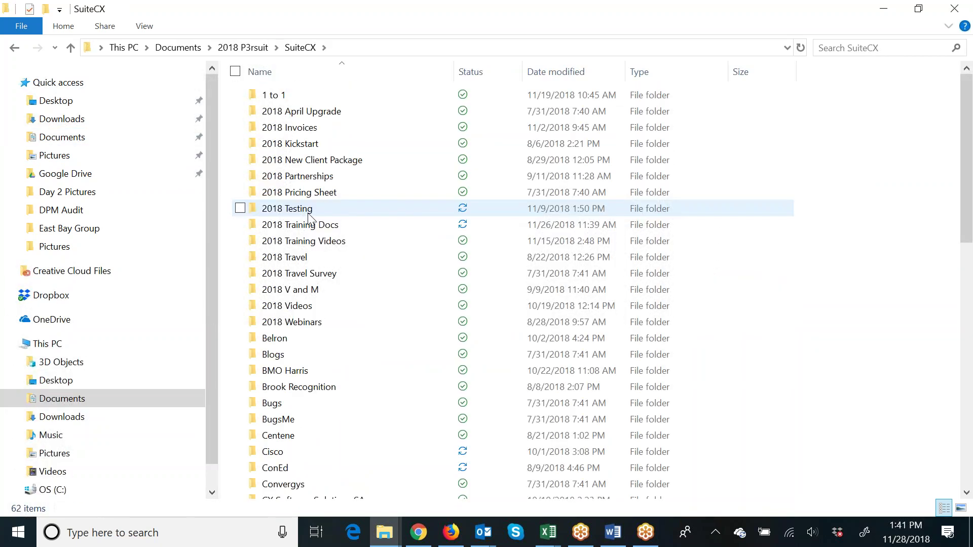
double_click(337, 229)
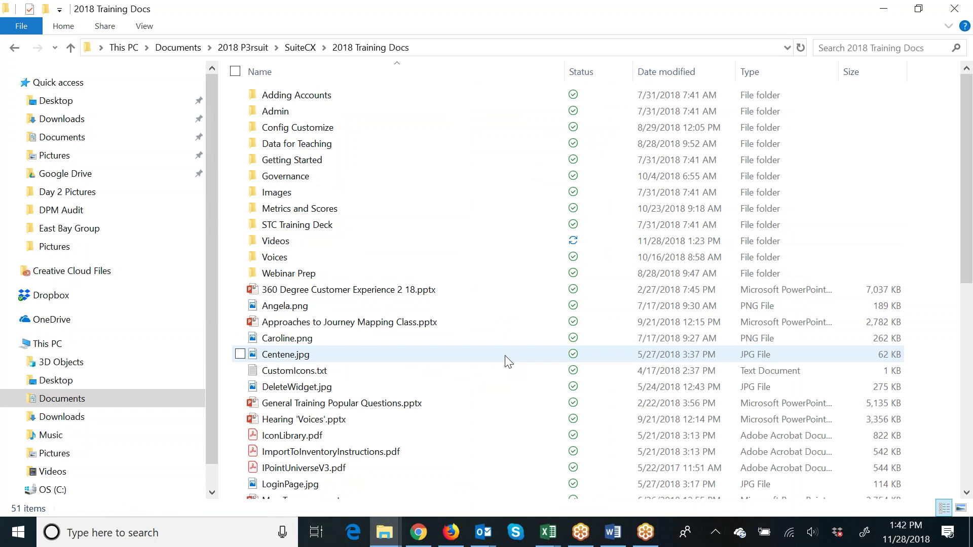
key(ctrl+v)
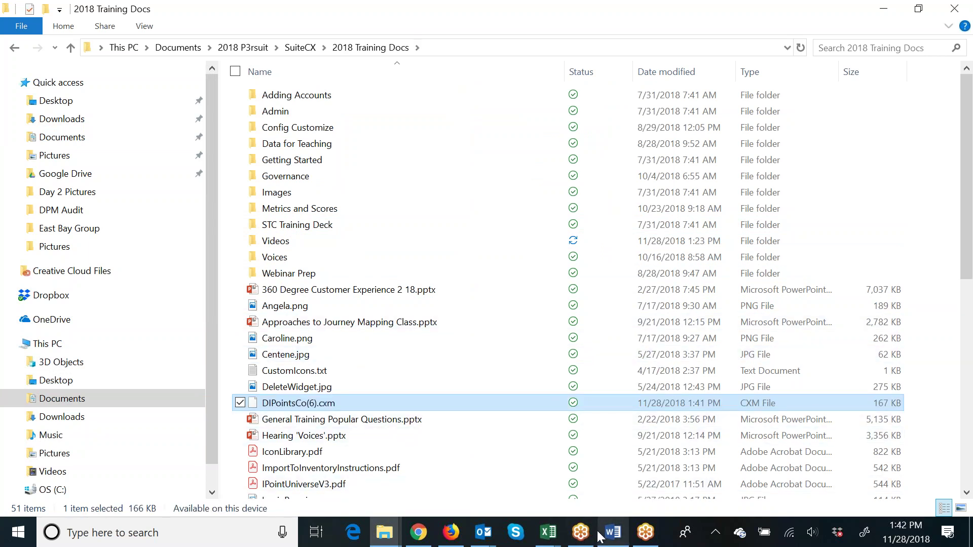
Close the Download/Upload dialog and scroll the A Trial Offer projects to Blank Project for 101 Class
mouse_move(430, 544)
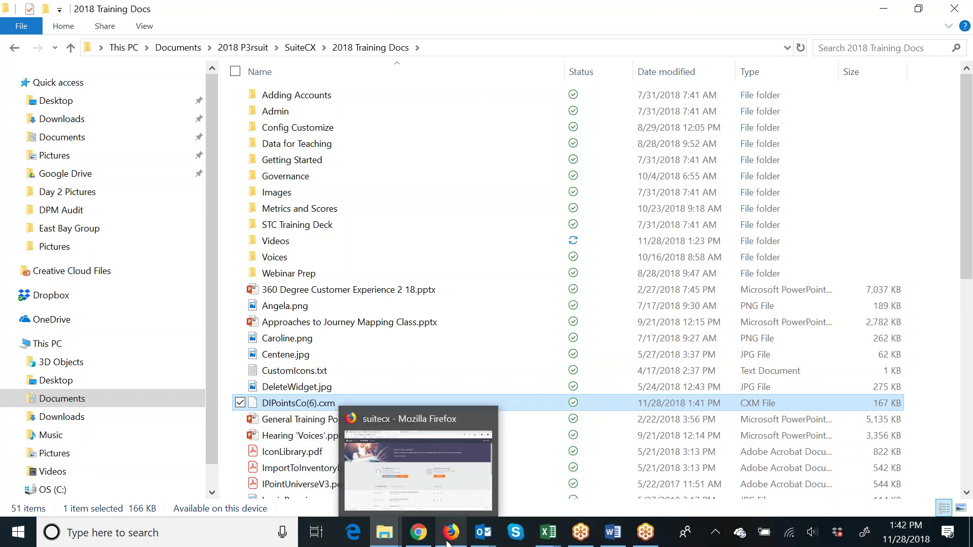
click(451, 533)
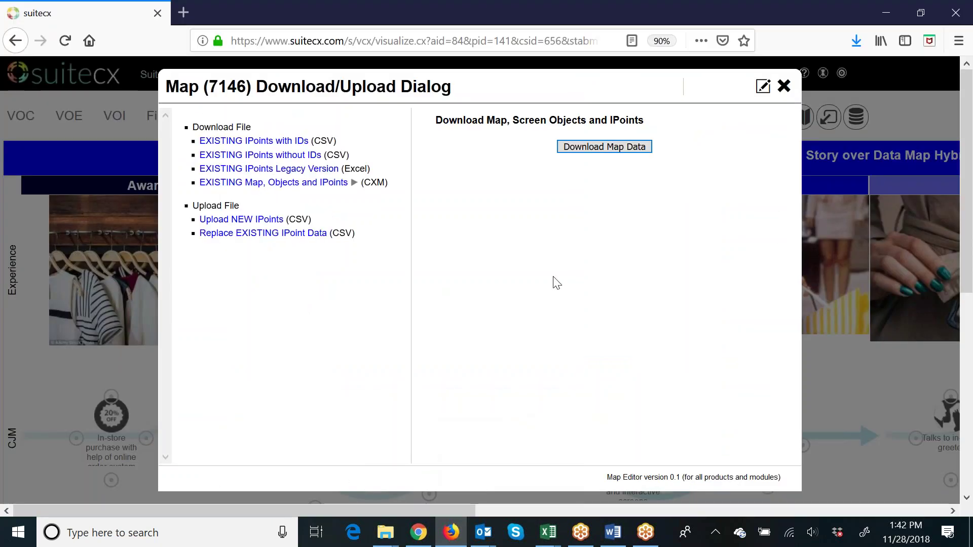
click(784, 86)
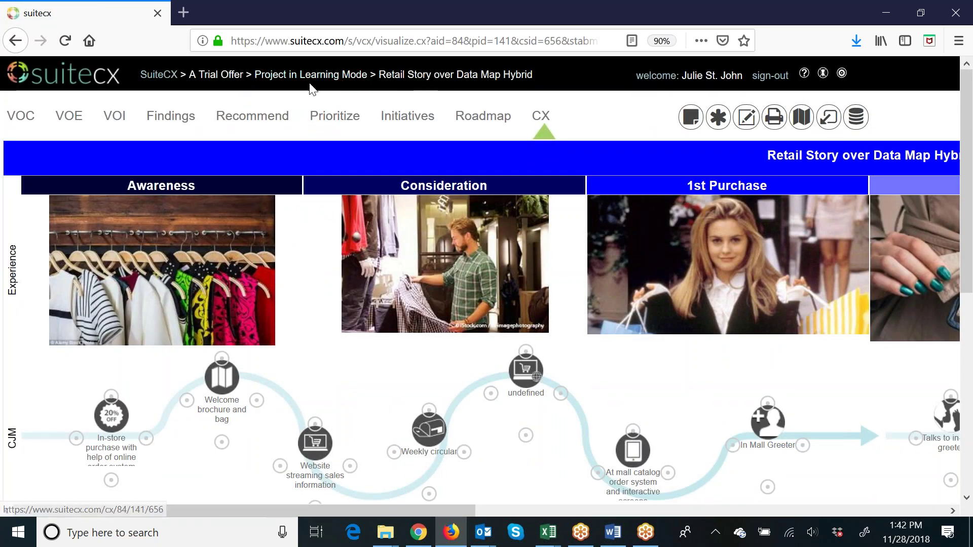
click(207, 76)
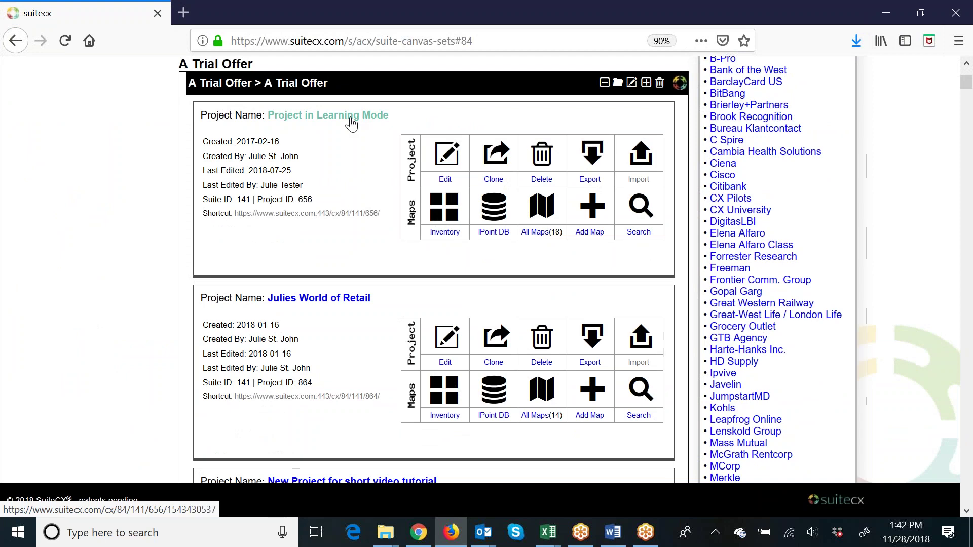
scroll(348, 321, down, 3)
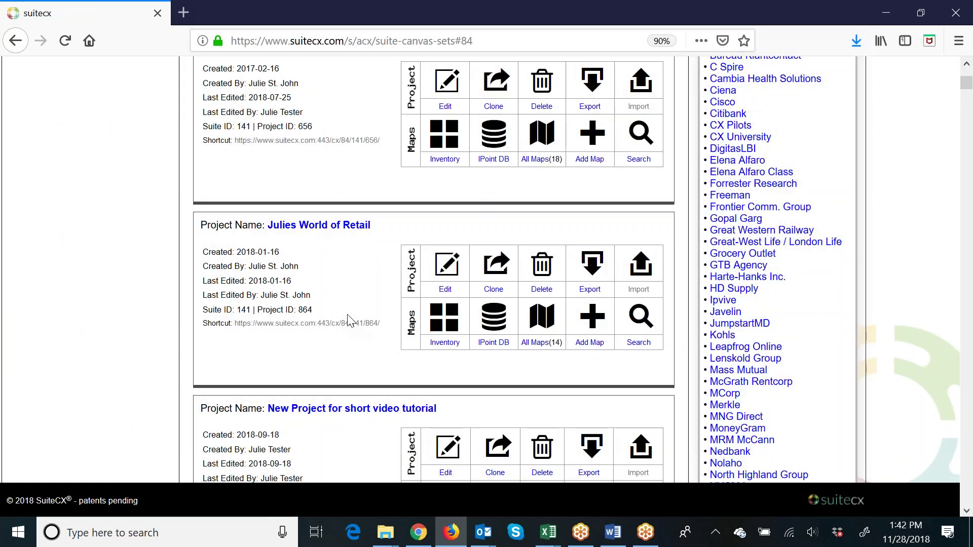
scroll(348, 320, down, 10)
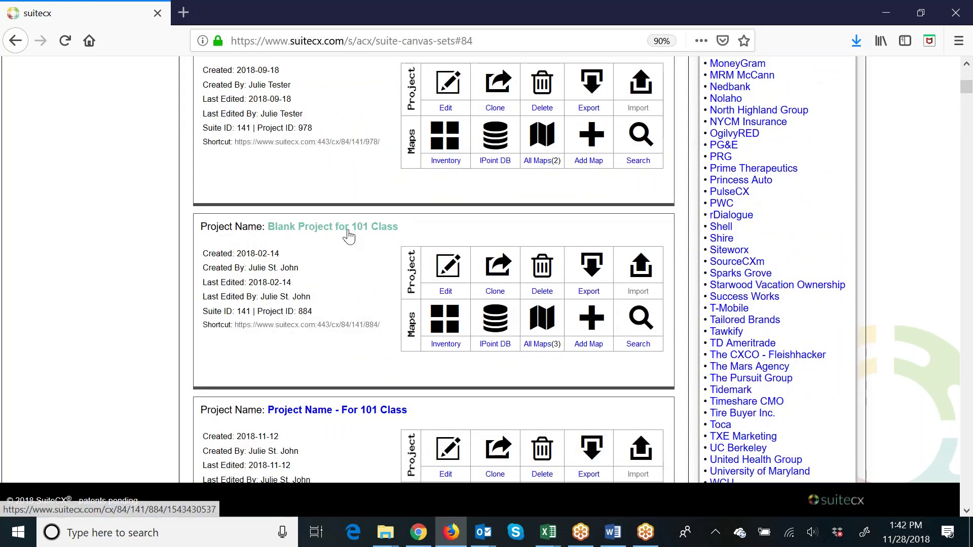
Open All Maps(3) of Blank Project for 101 Class and bring up Add Map's CXM import tile
click(536, 345)
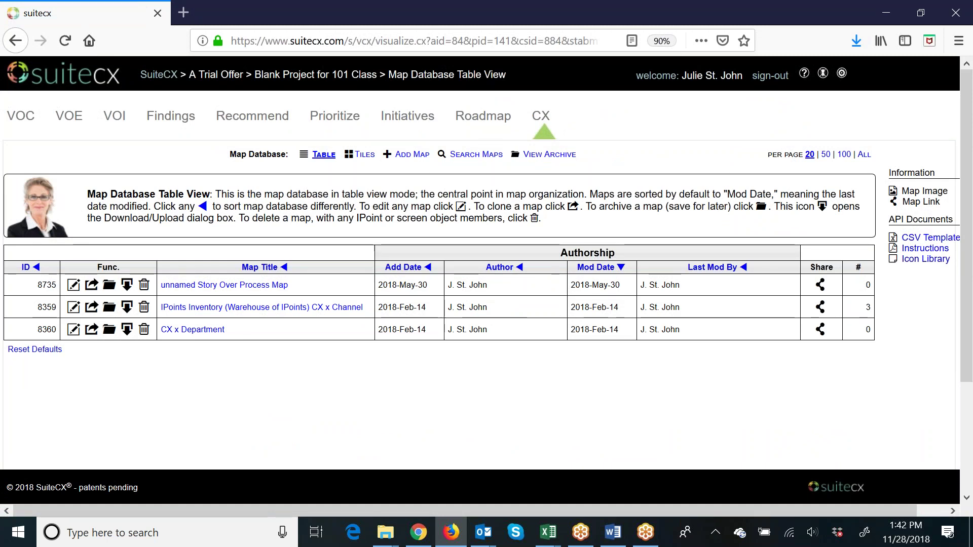
click(413, 156)
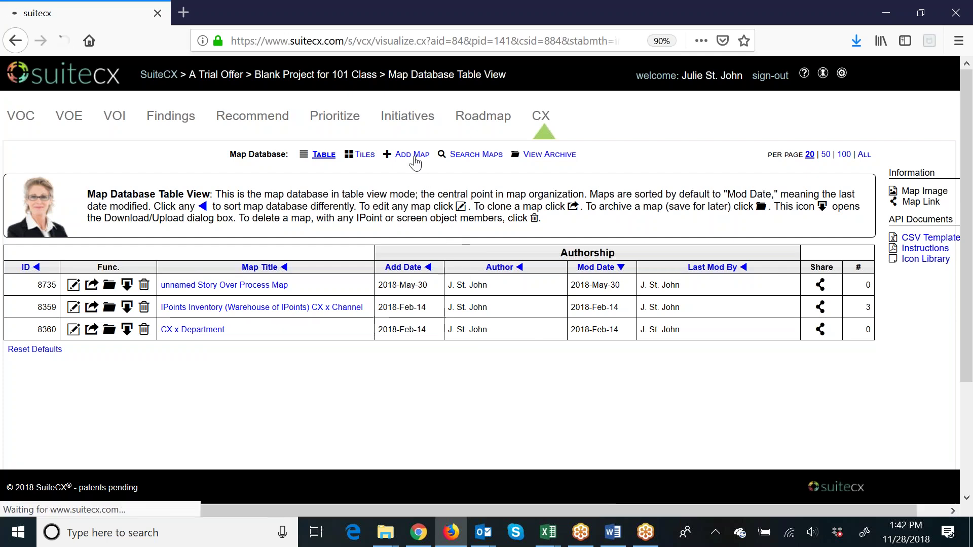
scroll(525, 285, down, 7)
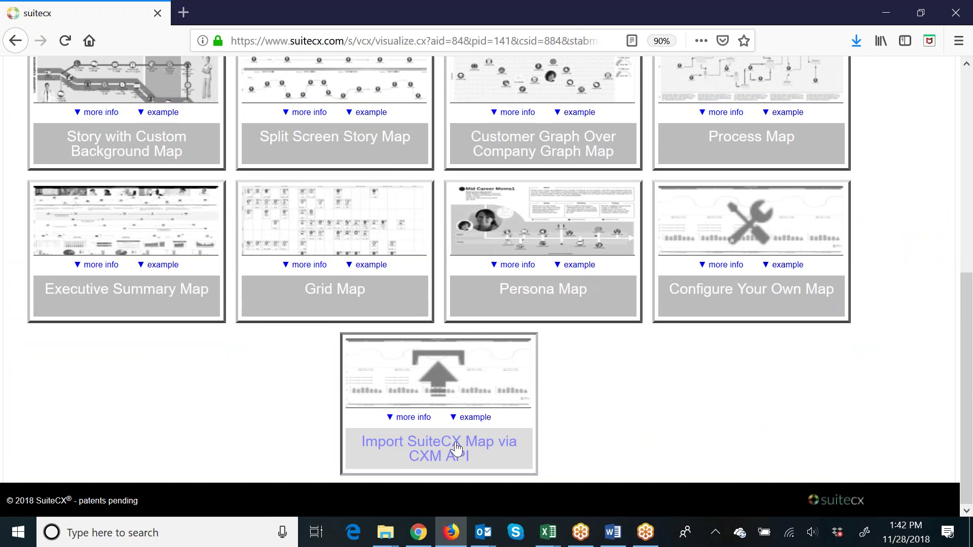
In the CXM import dialog, choose DIPointsCo(6).cxm from SuiteCX > 2018 Training Docs
click(457, 449)
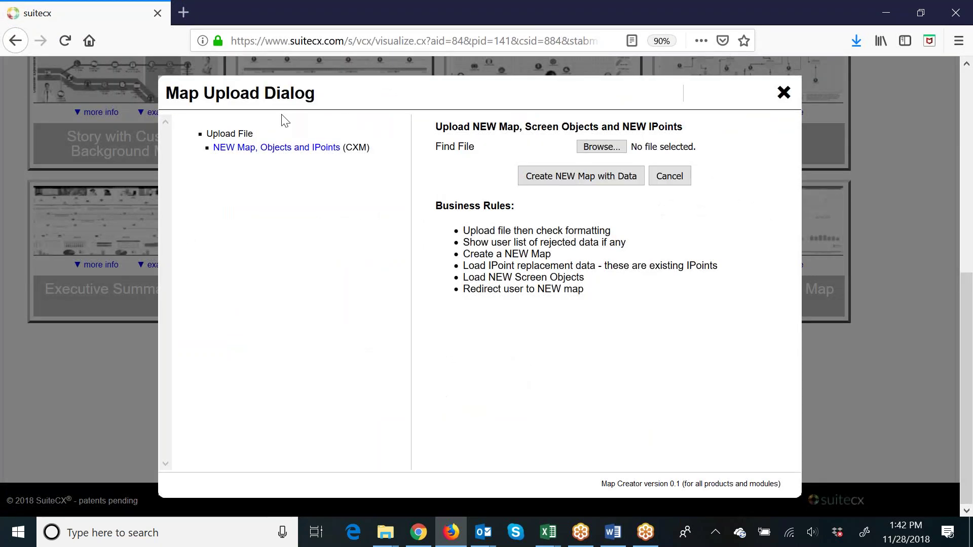
click(602, 147)
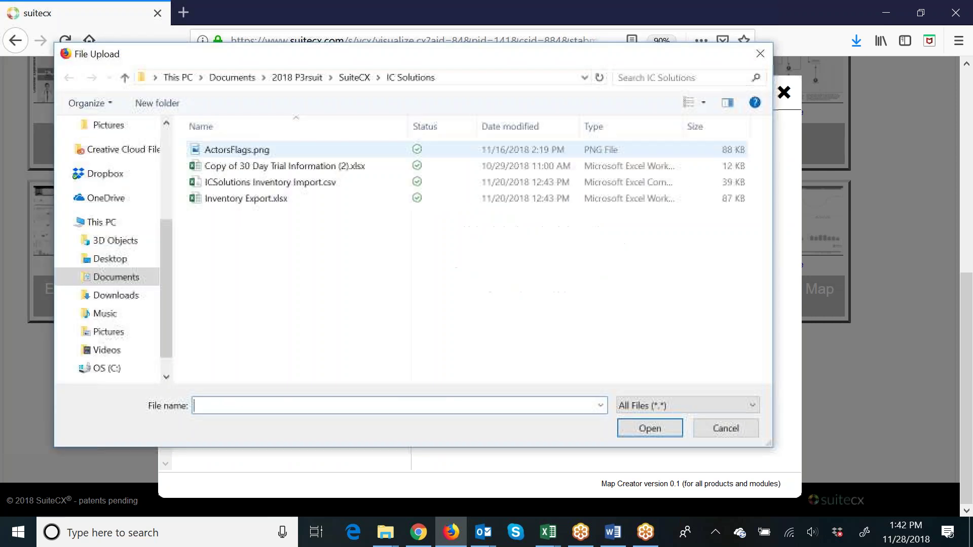
click(355, 78)
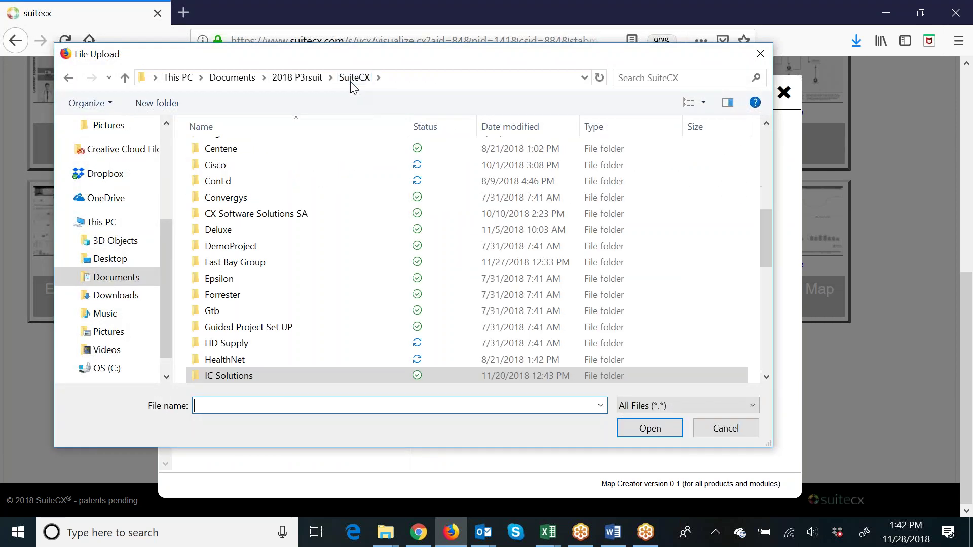
scroll(295, 289, up, 4)
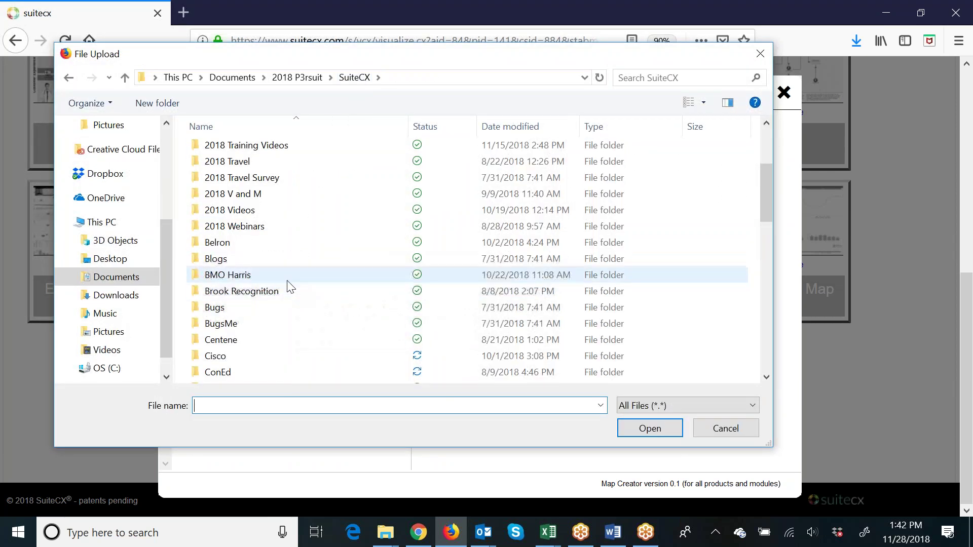
scroll(257, 223, up, 2)
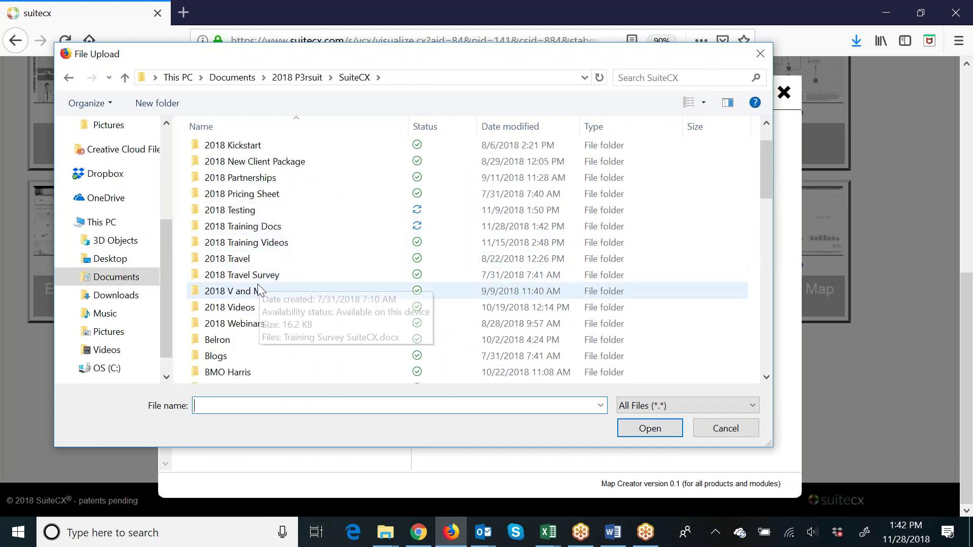
double_click(259, 227)
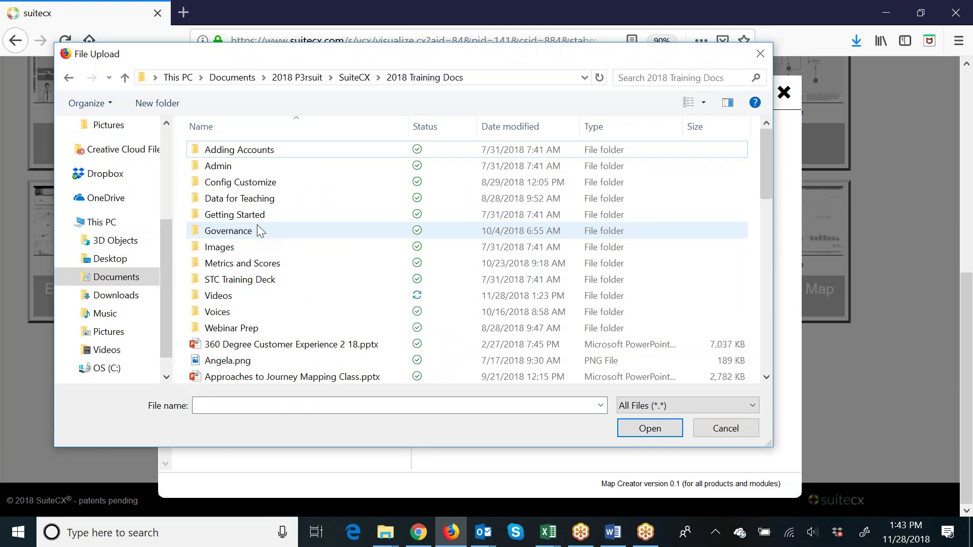
scroll(361, 299, down, 3)
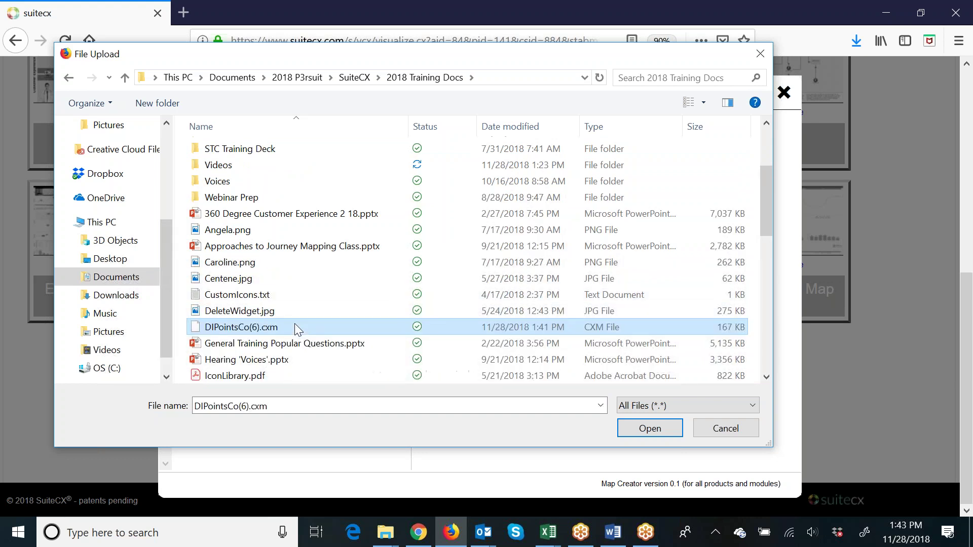
click(654, 430)
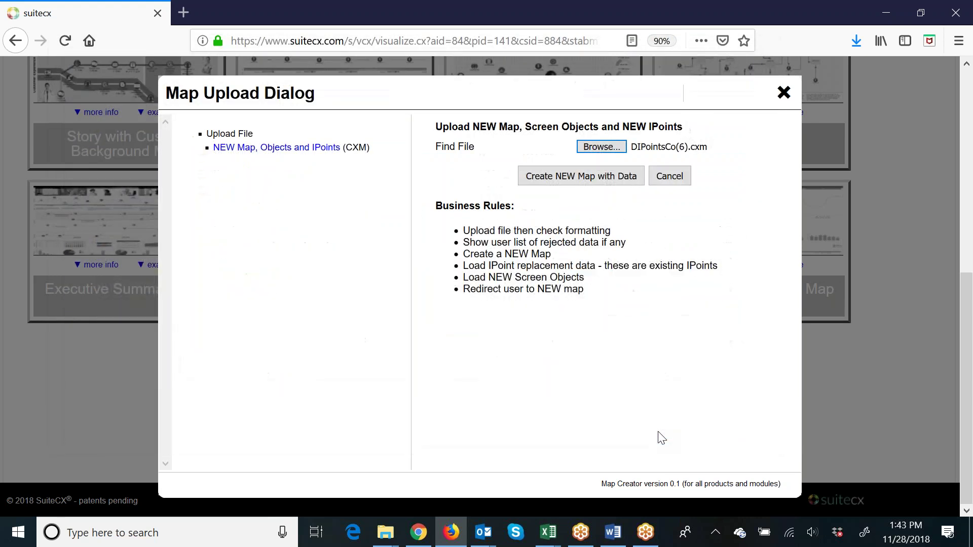
Create the new map from DIPointsCo(6).cxm and scroll through its lanes to verify the import
click(600, 181)
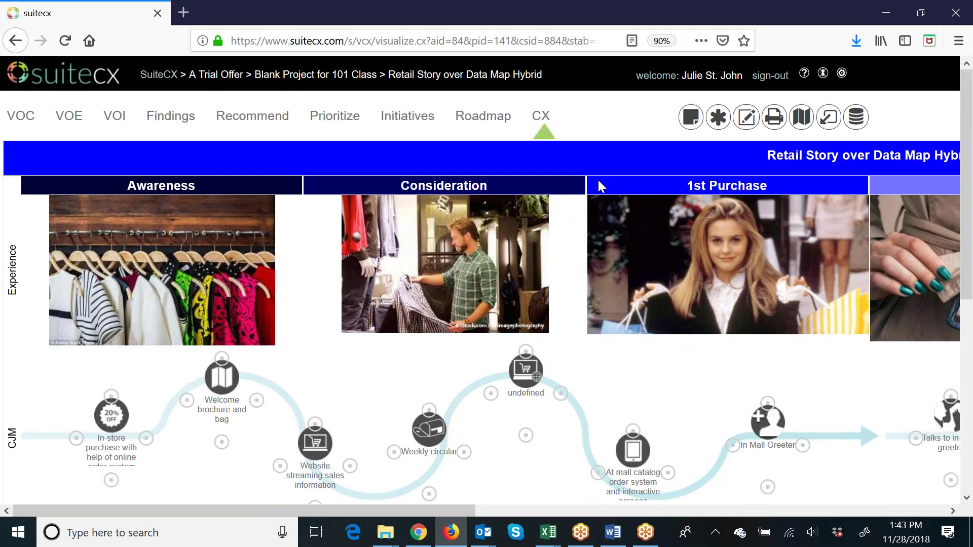
mouse_move(464, 513)
mouse_down()
mouse_move(955, 512)
mouse_move(481, 512)
mouse_up()
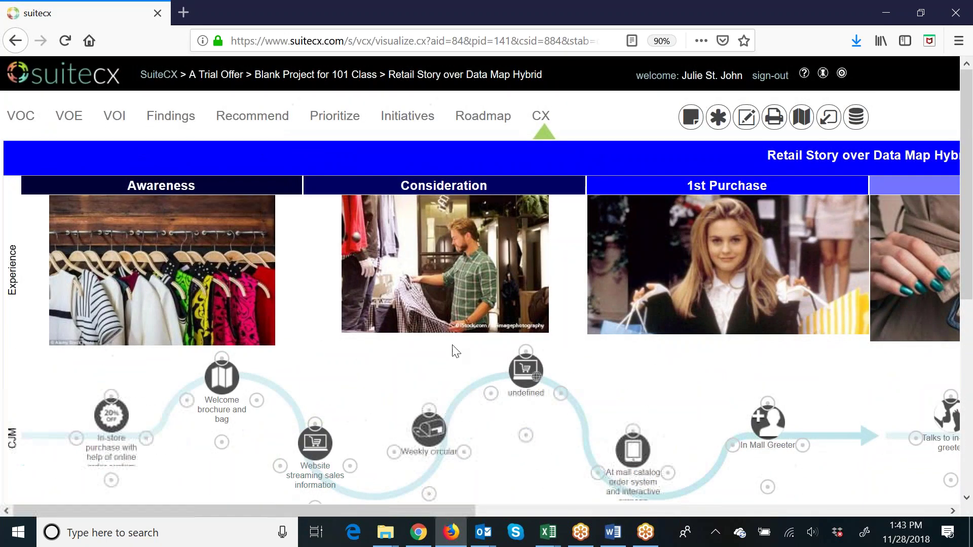
scroll(526, 375, down, 6)
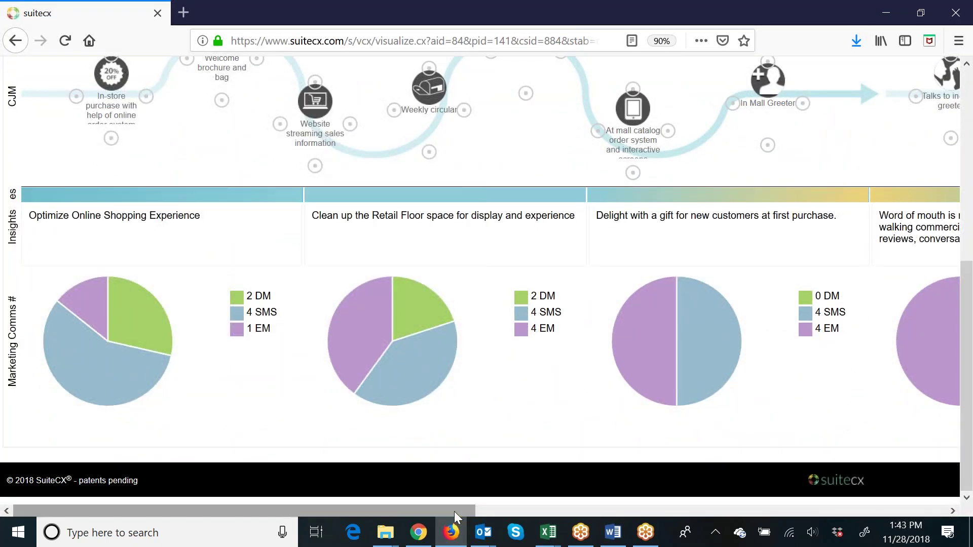
scroll(502, 420, up, 6)
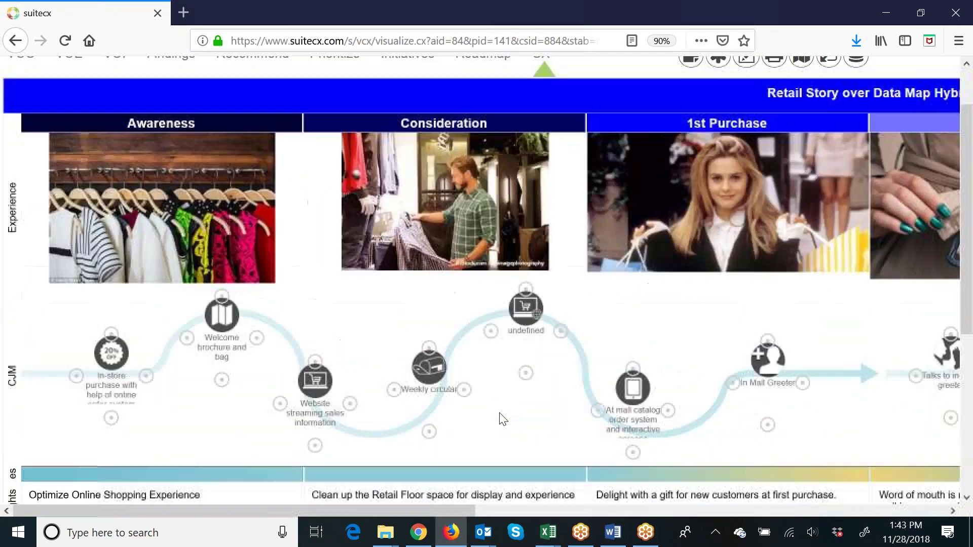